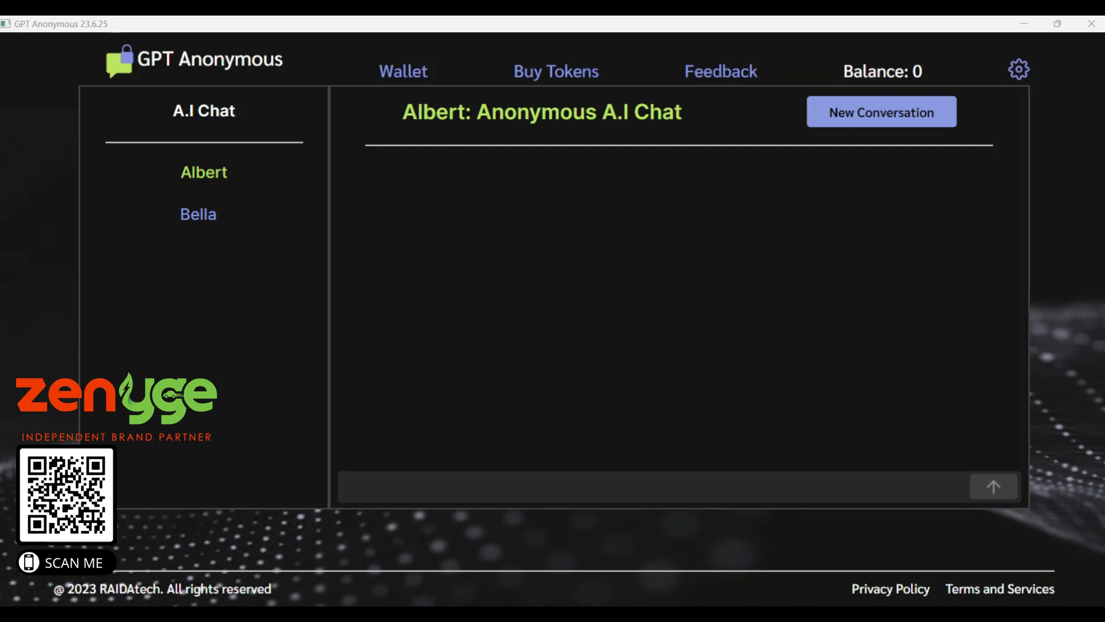
# In a new chat, request a 50-word SEO-rich help-wanted ad for salespeople/closers at 150k/yr
pyautogui.click(869, 127)
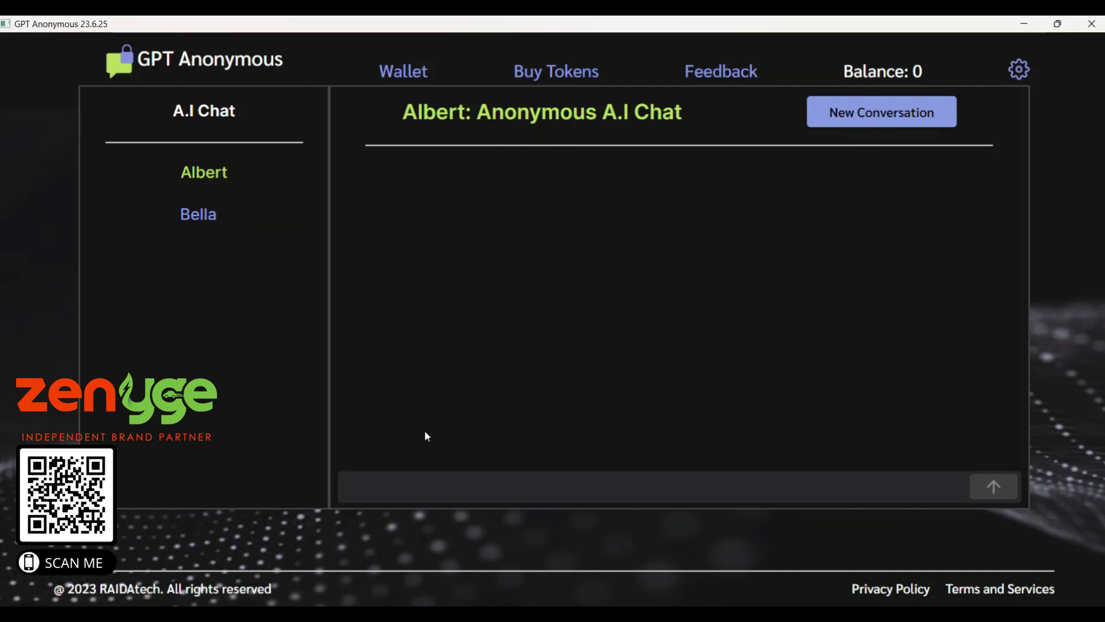
pyautogui.write('wri')
pyautogui.write('te a 5')
pyautogui.write('0 word ')
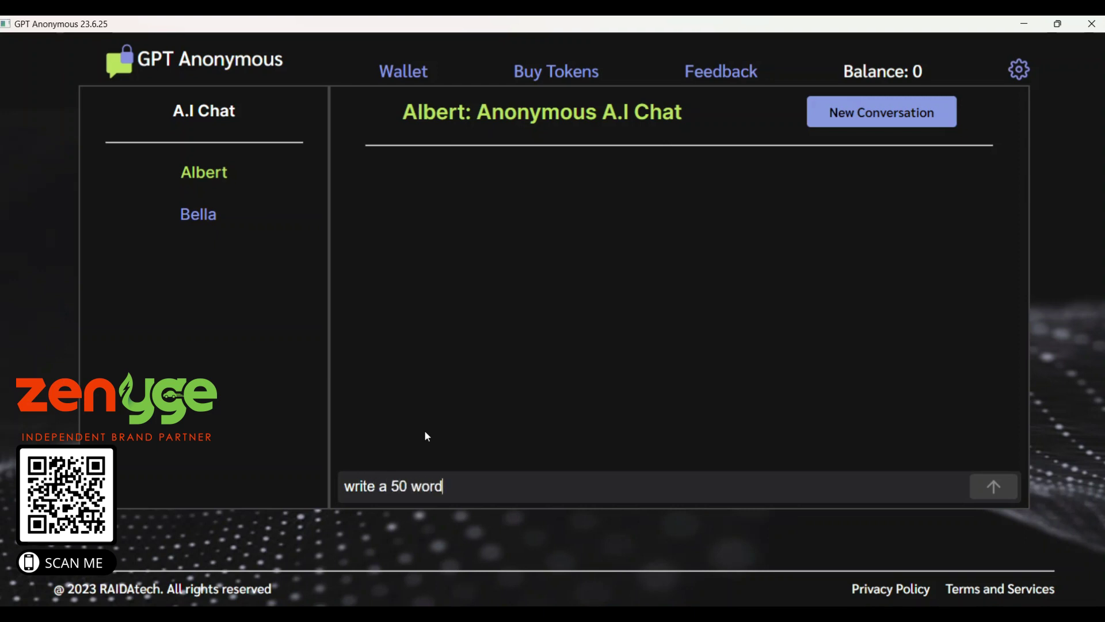
pyautogui.write('seo')
pyautogui.write(' rich')
pyautogui.write(' he')
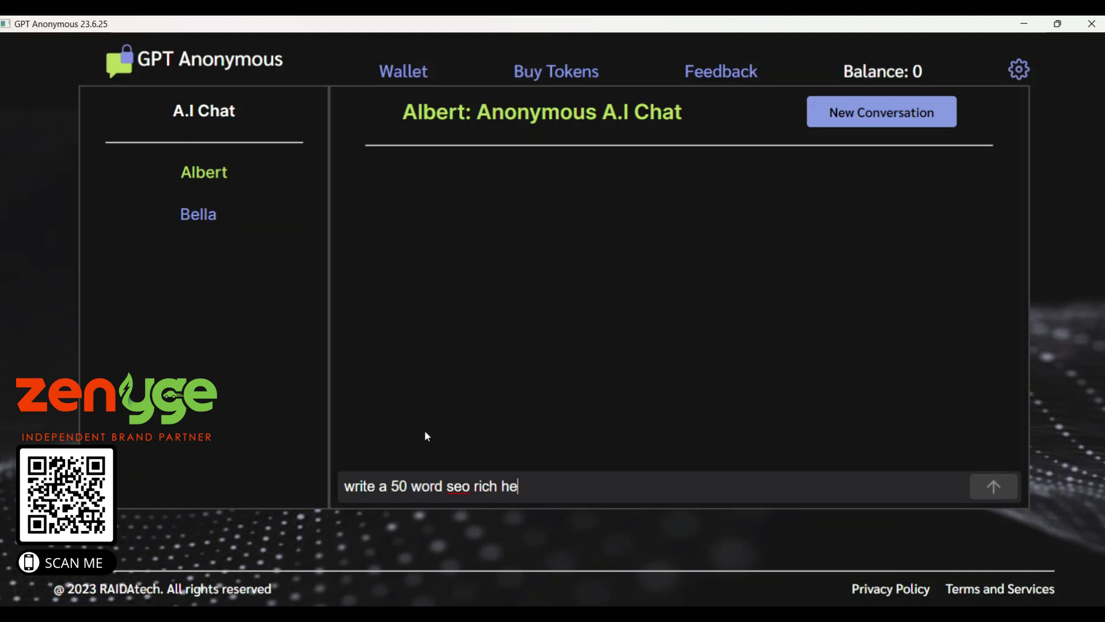
pyautogui.write('lp want')
pyautogui.write('ed ad for ')
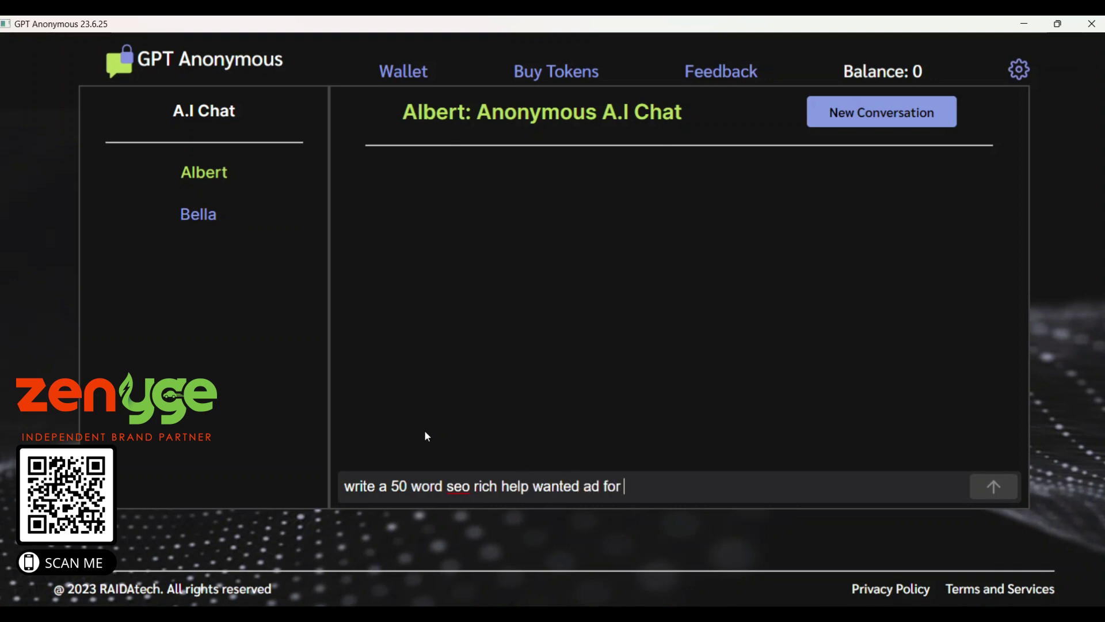
pyautogui.write('pro')
pyautogui.write('fessional')
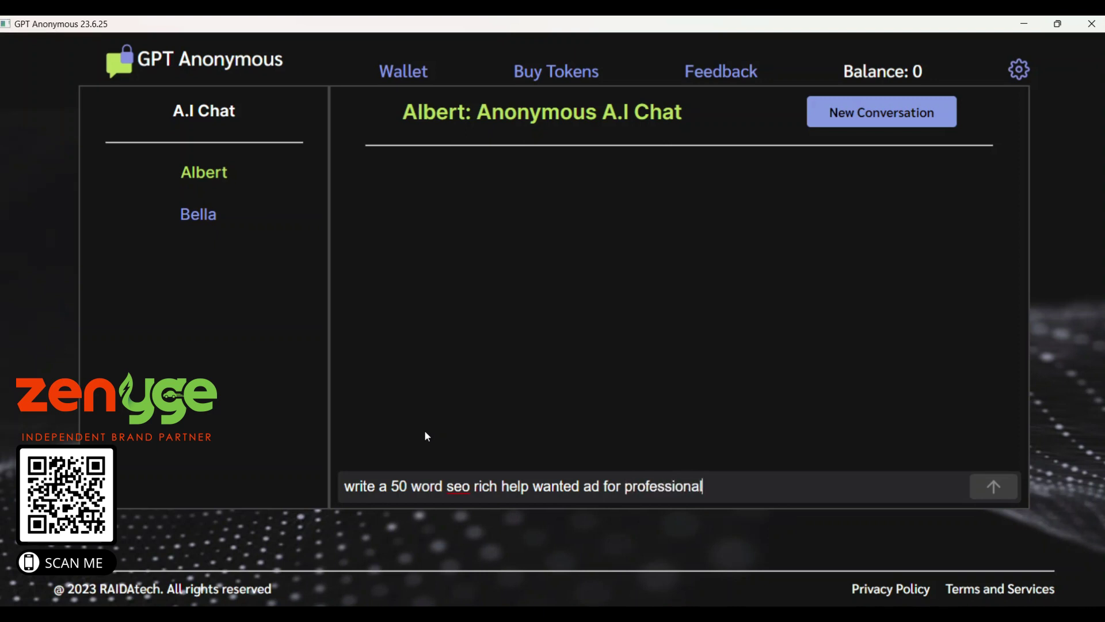
pyautogui.write(' sales')
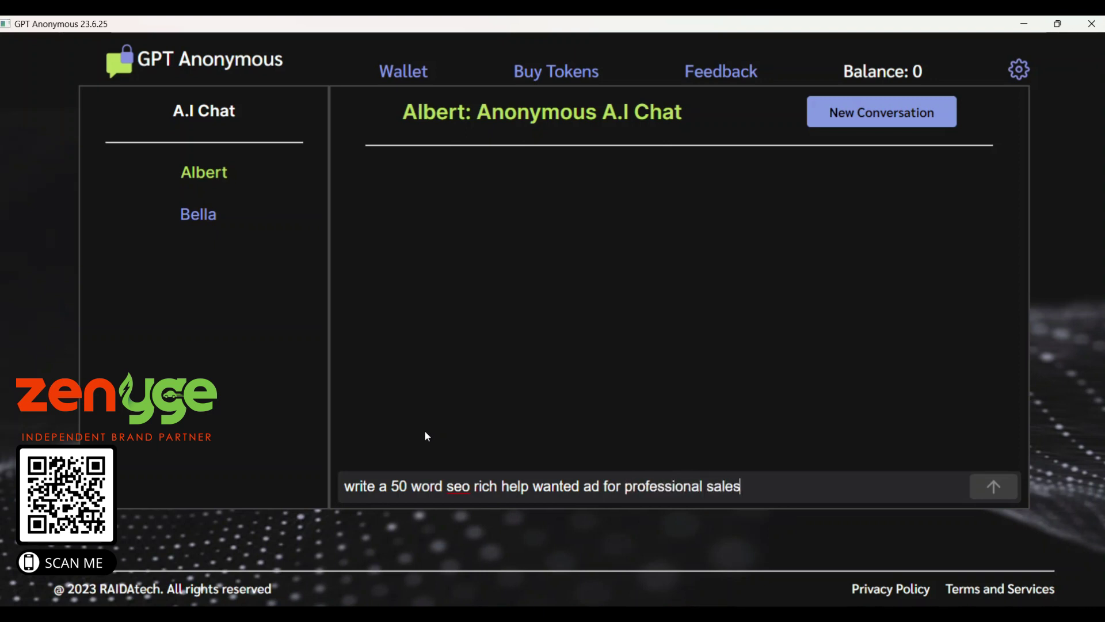
pyautogui.write('people')
pyautogui.write('/clos')
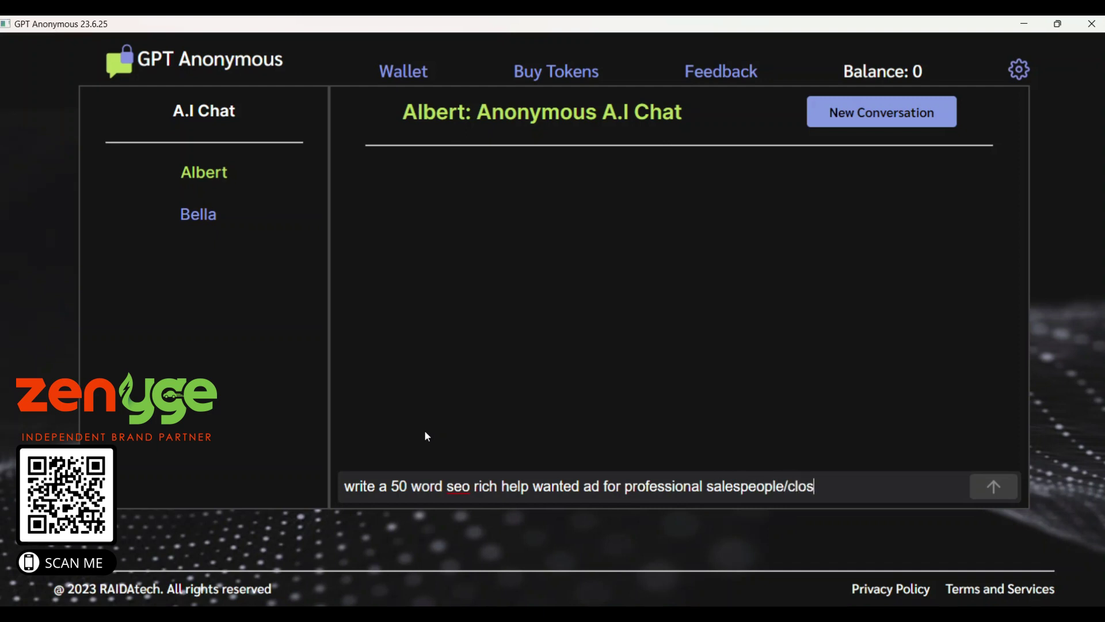
pyautogui.write('ers. ')
pyautogui.write('150')
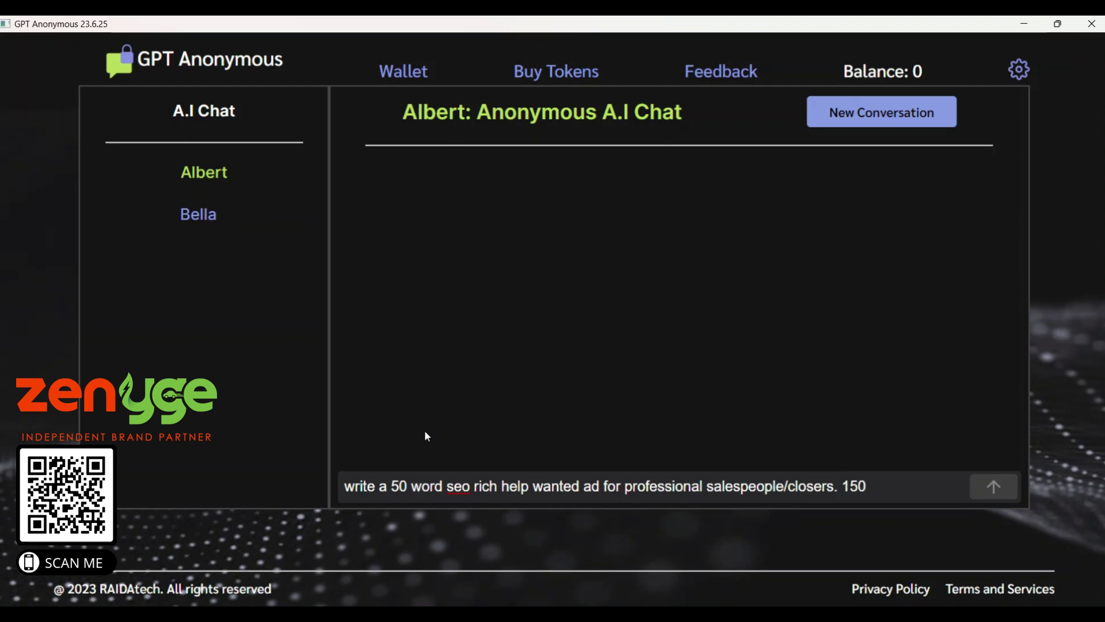
pyautogui.write('k/')
pyautogui.write('yr ')
pyautogui.write('e')
pyautogui.write('asy with ')
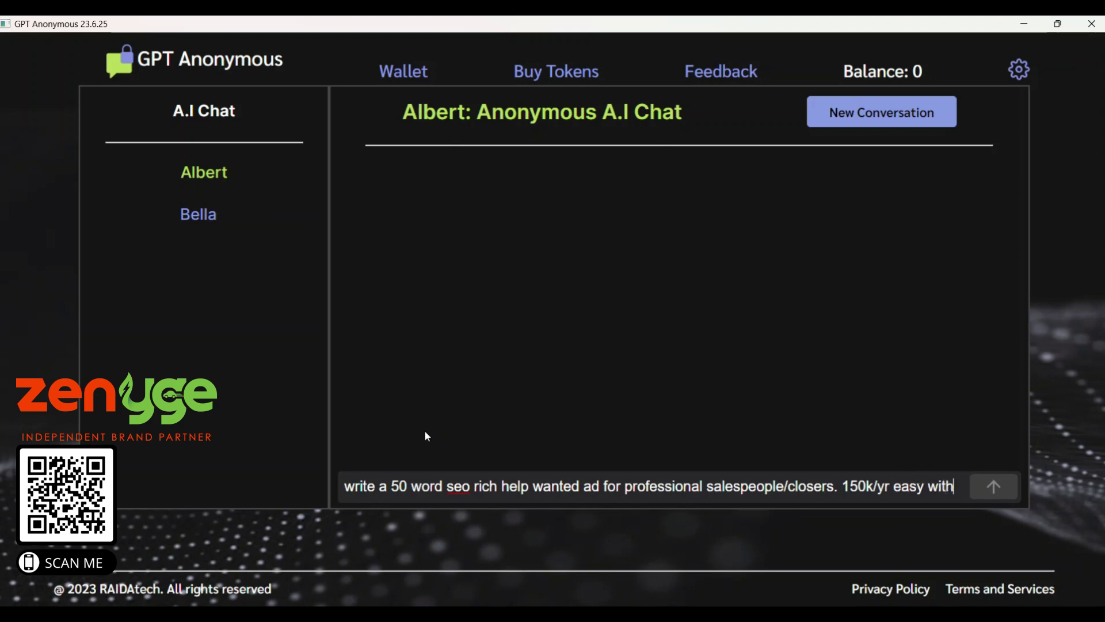
pyautogui.write('work')
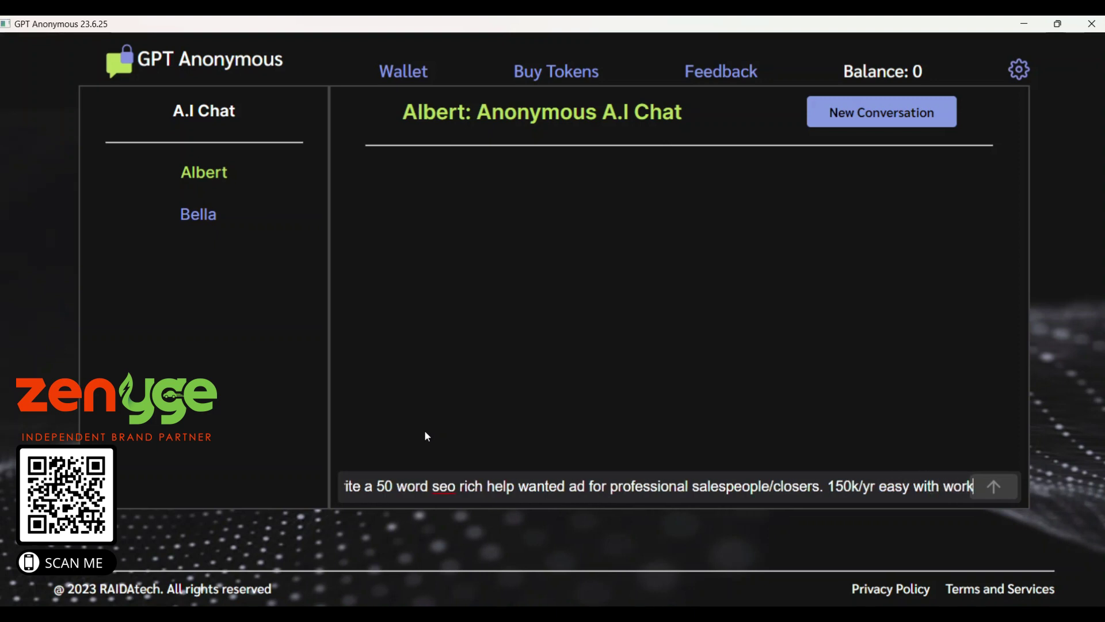
pyautogui.write('.')
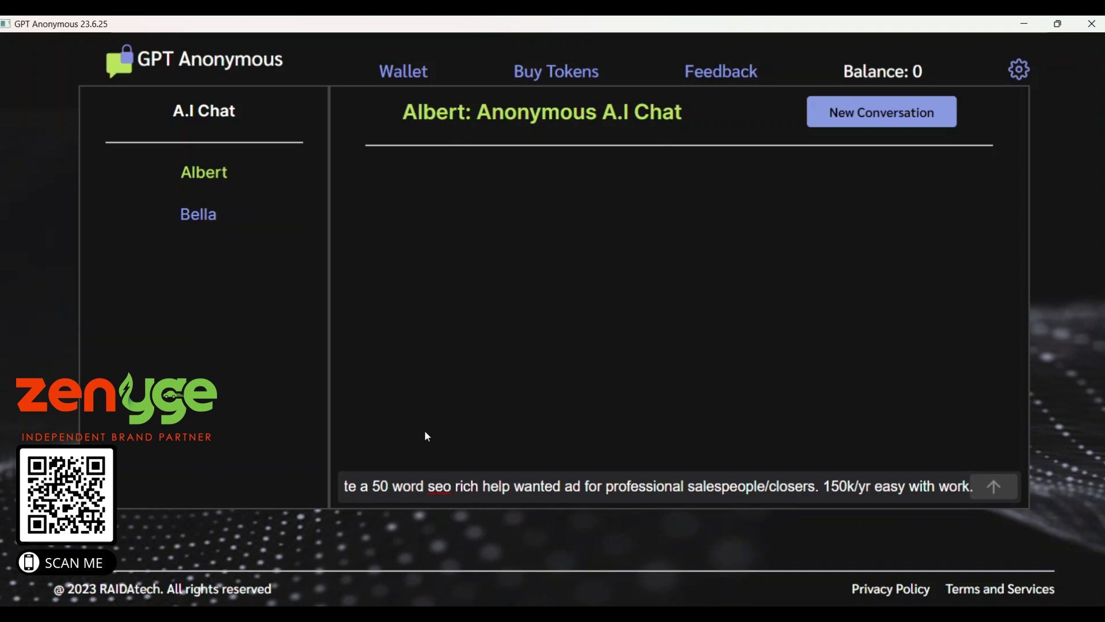
pyautogui.write(' comm')
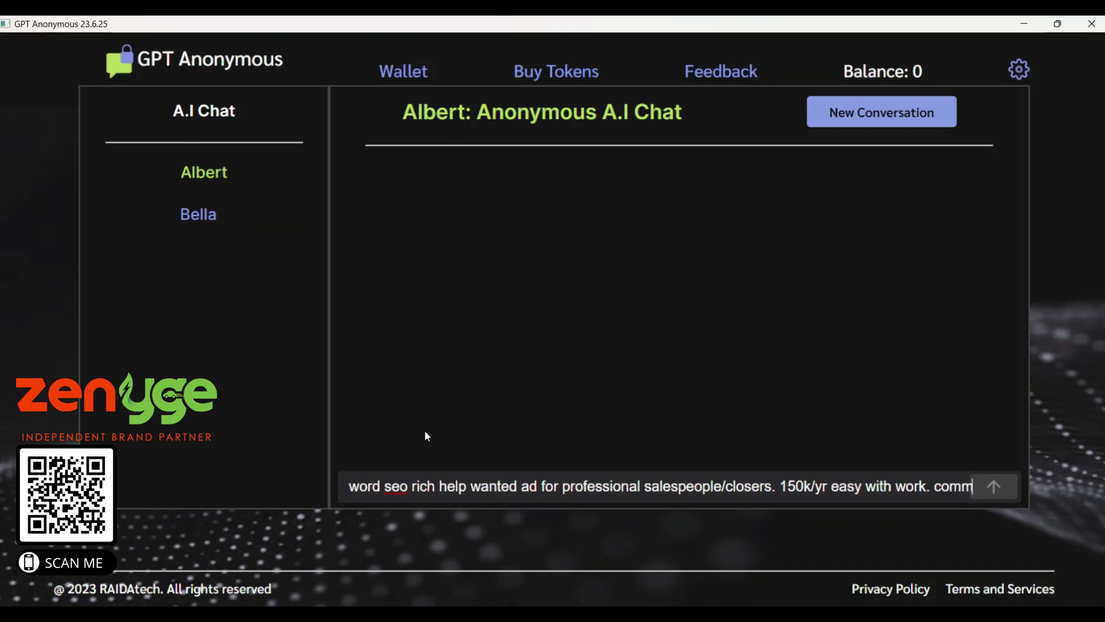
pyautogui.write('ission o')
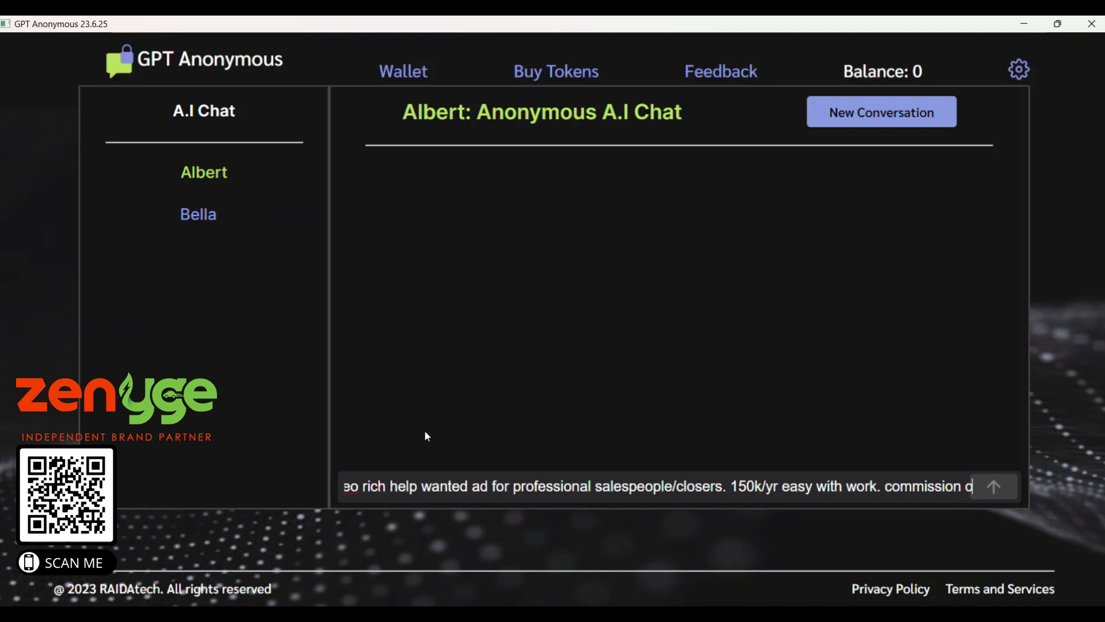
pyautogui.write('nly.')
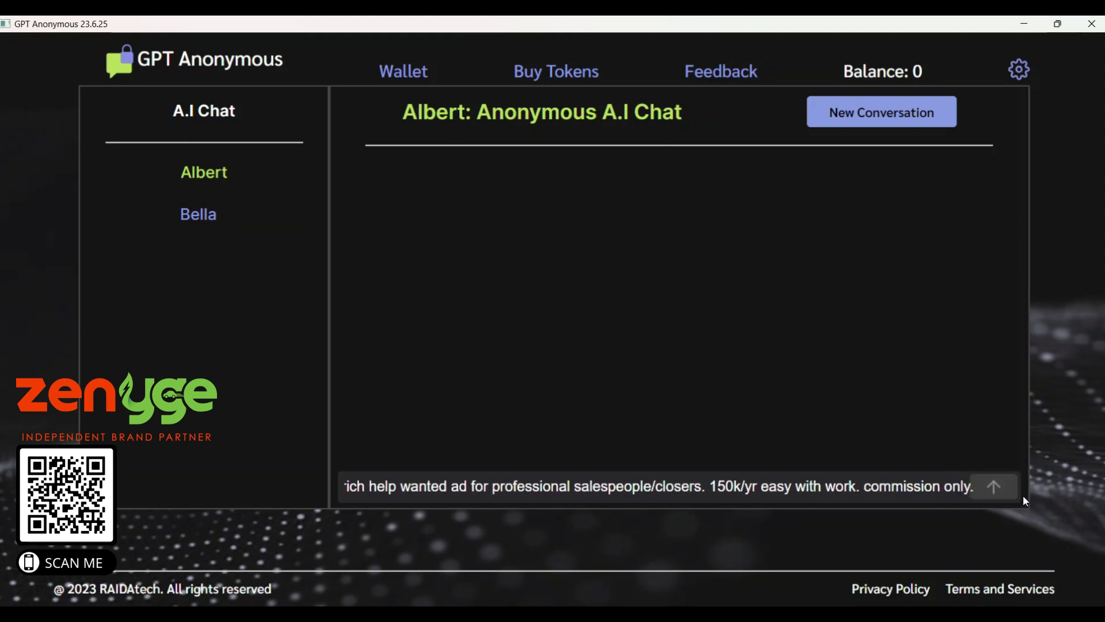
pyautogui.click(995, 487)
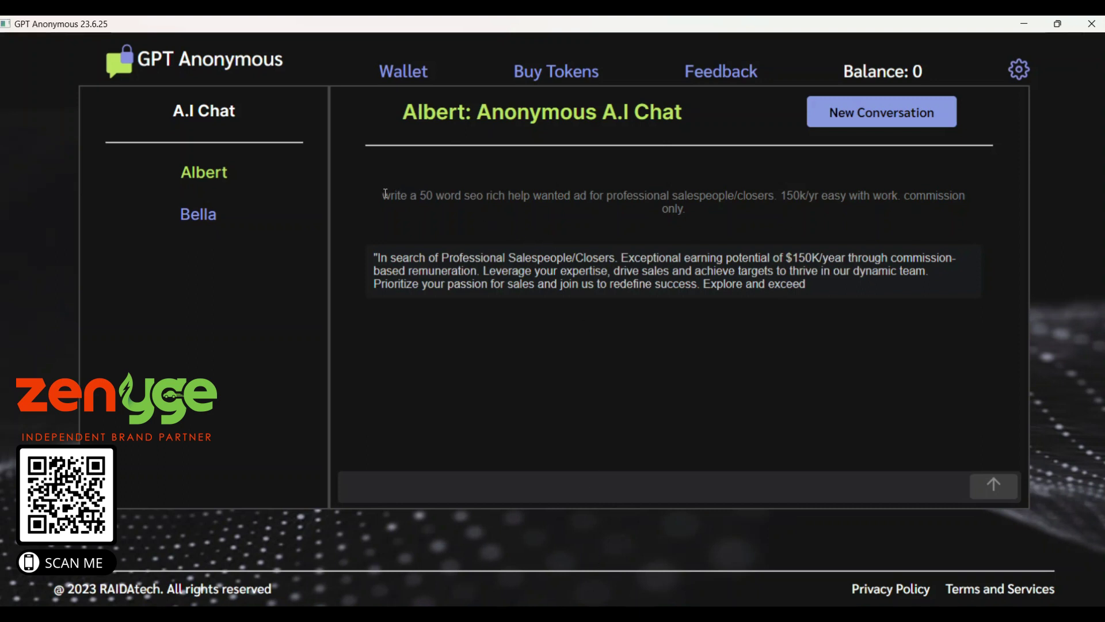
# Copy the text of the sent help-wanted ad prompt
pyautogui.moveTo(386, 194); pyautogui.dragTo(555, 212)
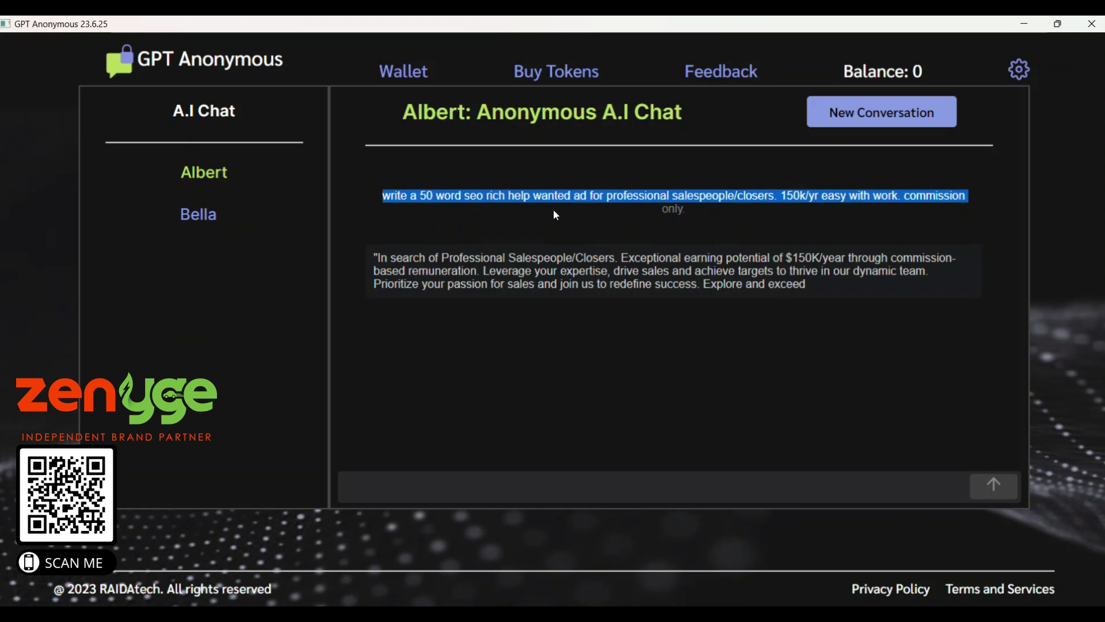
pyautogui.rightClick(716, 200)
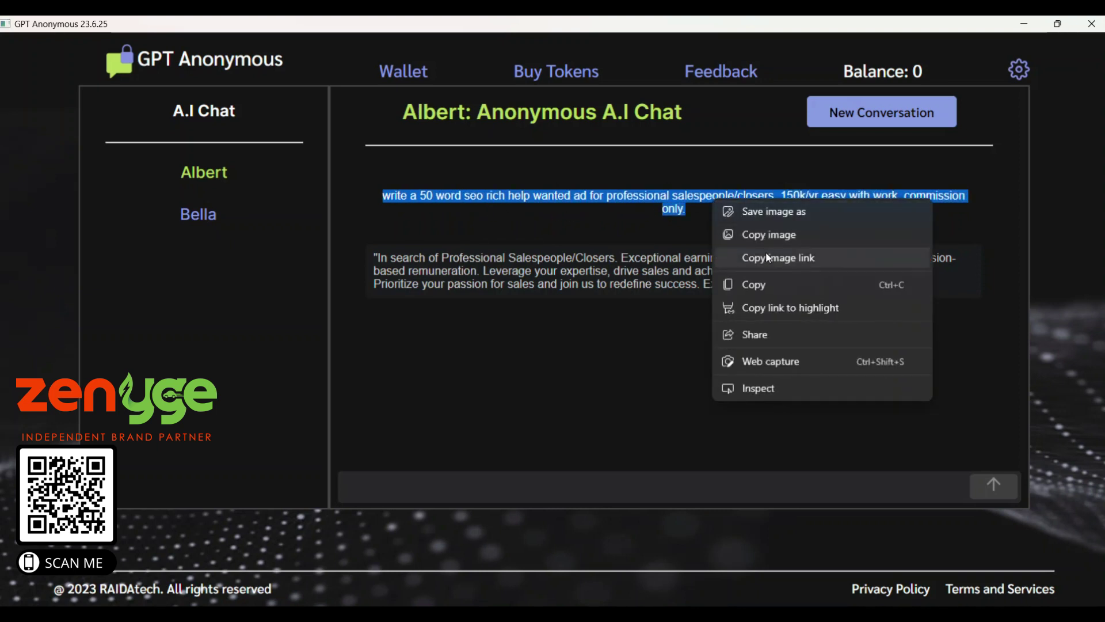
pyautogui.click(762, 286)
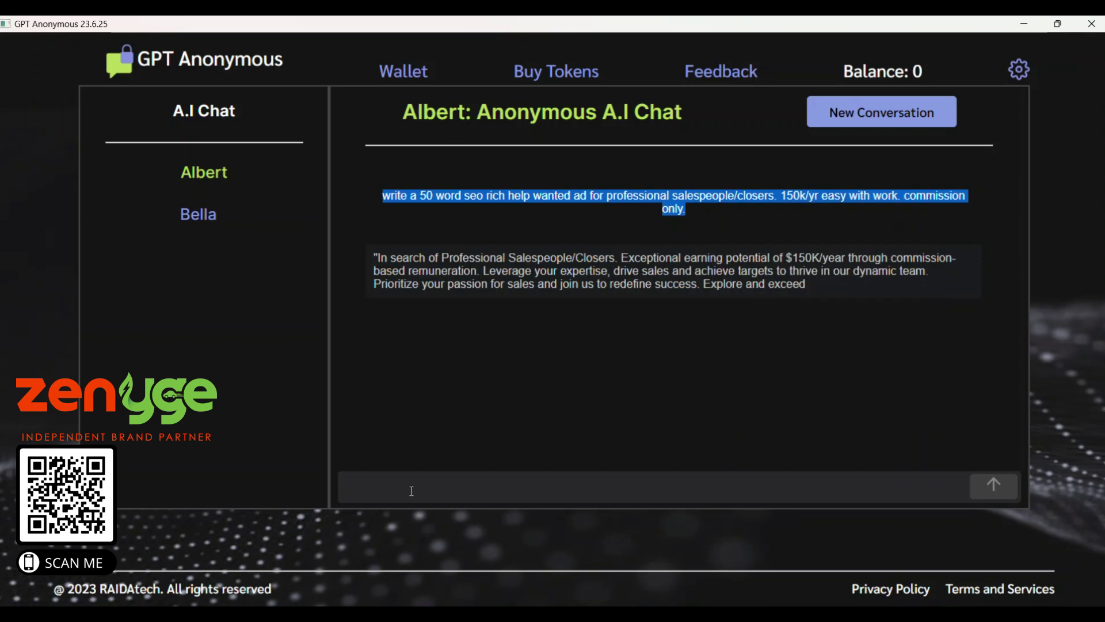
# Paste the prompt into a new conversation, remove the stray '150' and change 50 words to 250
pyautogui.click(874, 122)
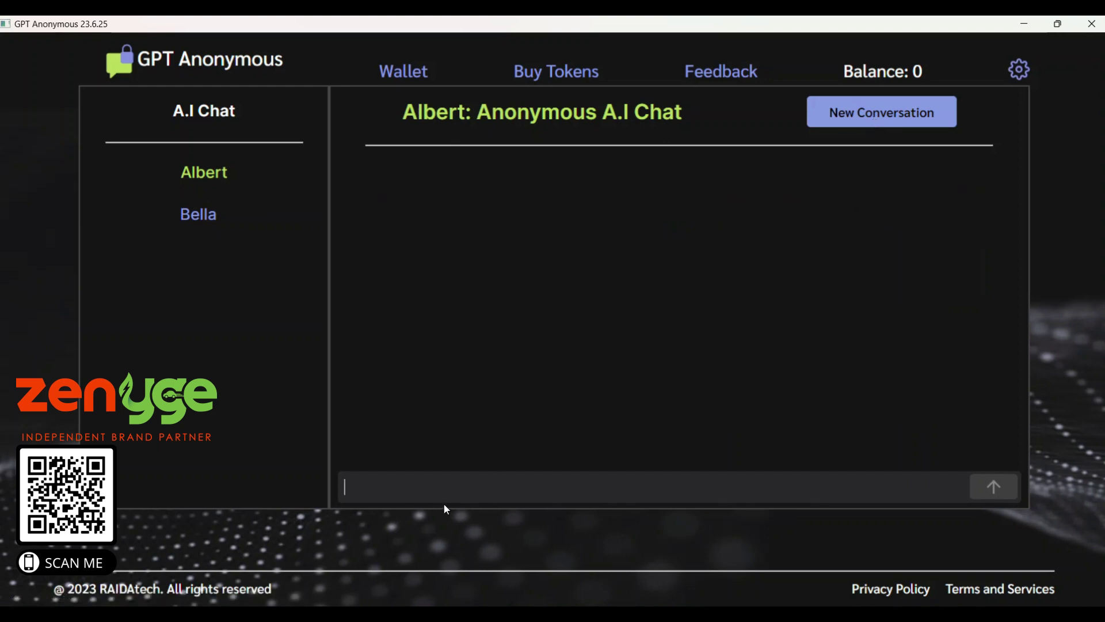
pyautogui.write('150')
pyautogui.hotkey('ctrl', 'v')
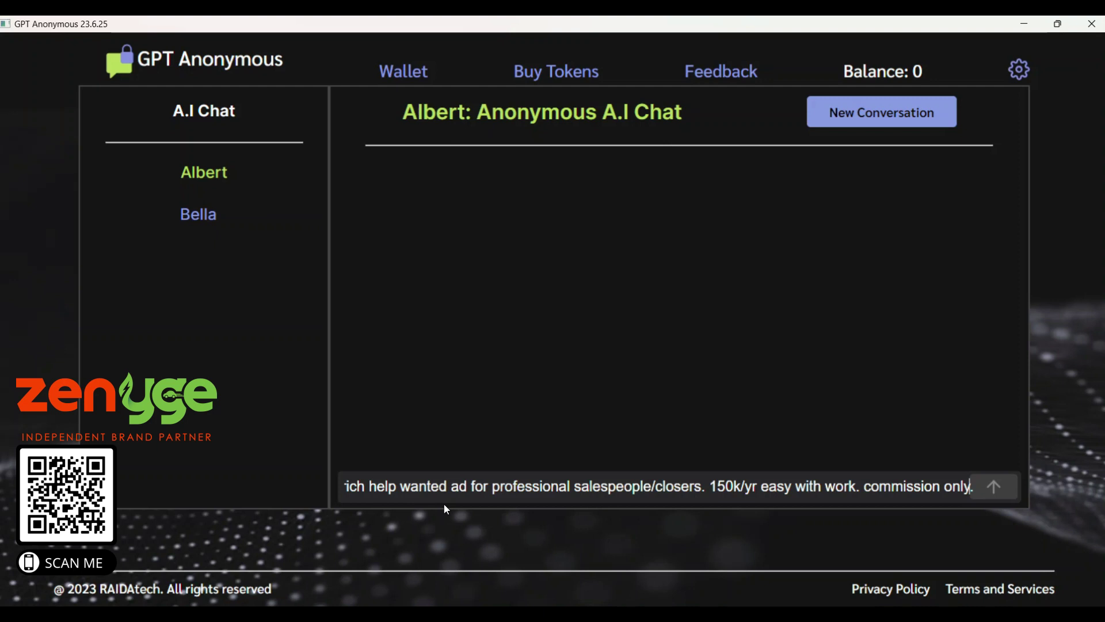
pyautogui.press('Left')
pyautogui.press('Left')
pyautogui.press('Left')
pyautogui.press('Left')
pyautogui.press('Left')
pyautogui.press('Left')
pyautogui.press('Left')
pyautogui.press('Left')
pyautogui.press('Left')
pyautogui.press('Left')
pyautogui.press('Left')
pyautogui.press('Left')
pyautogui.press('Left')
pyautogui.press('Left')
pyautogui.press('Left')
pyautogui.press('Left')
pyautogui.press('Left')
pyautogui.press('Left')
pyautogui.press('Left')
pyautogui.press('Left')
pyautogui.press('Left')
pyautogui.press('Left')
pyautogui.press('Left')
pyautogui.press('Left')
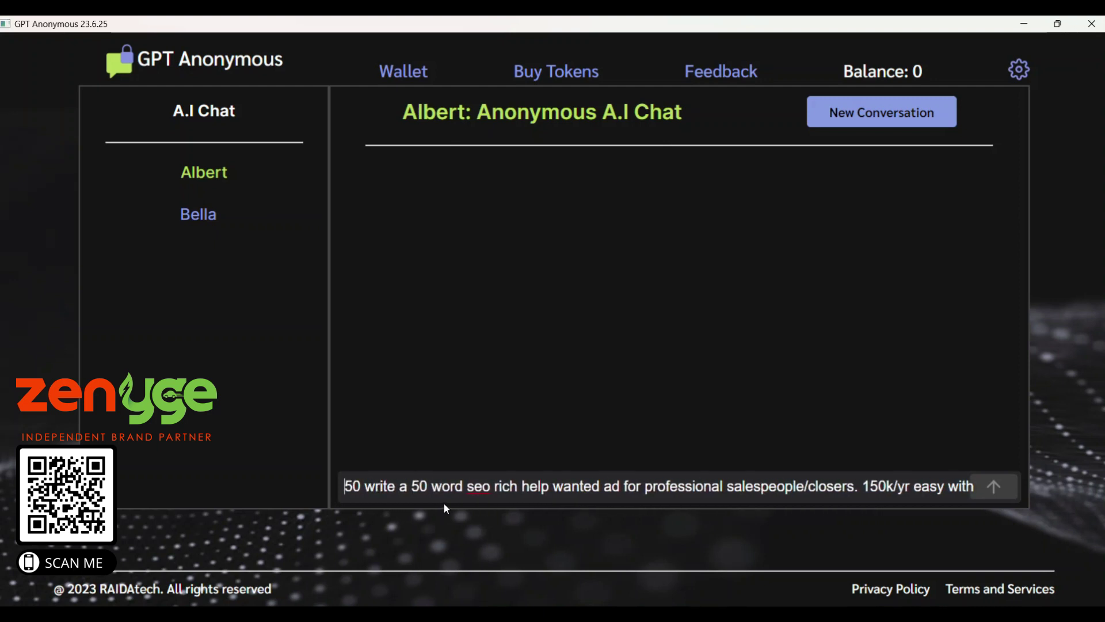
pyautogui.press('Left')
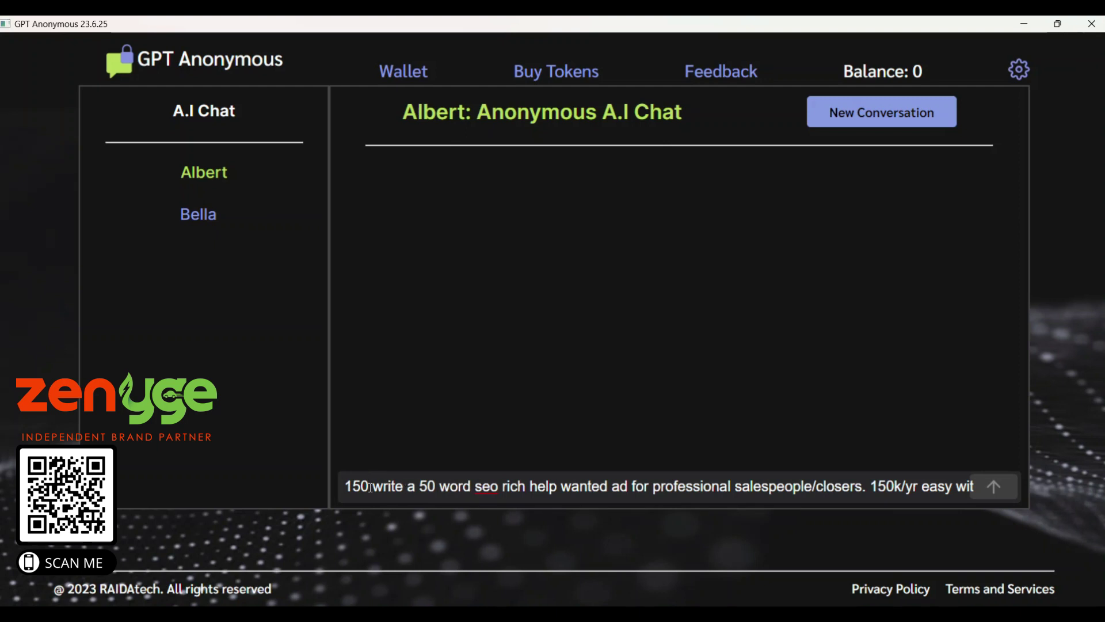
pyautogui.moveTo(373, 487); pyautogui.dragTo(362, 486)
pyautogui.press('BackSpace')
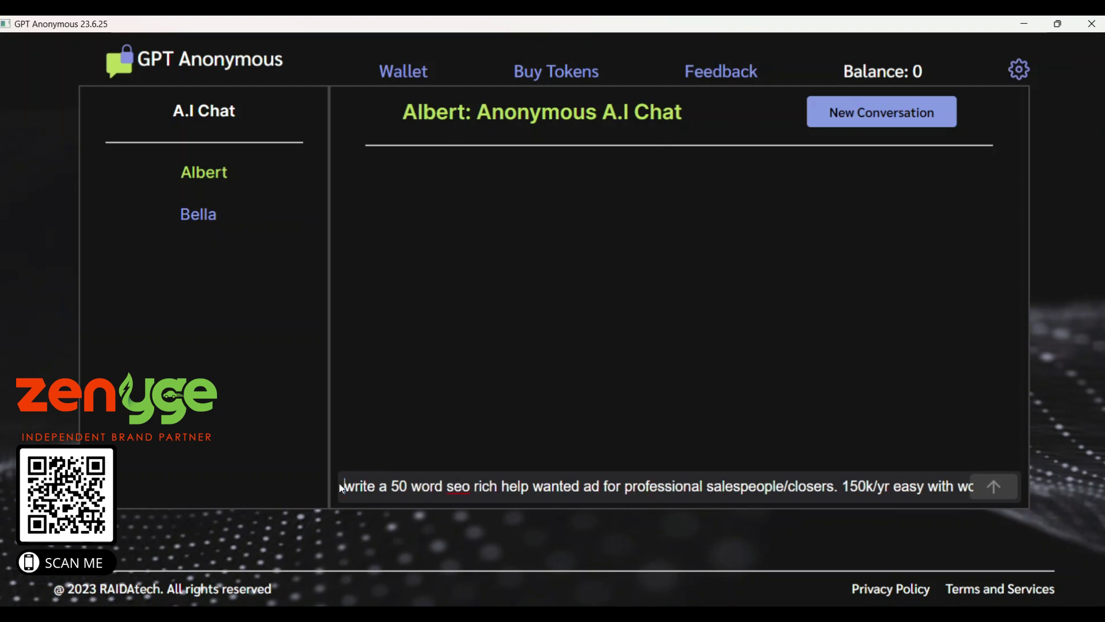
pyautogui.click(393, 487)
pyautogui.write('2')
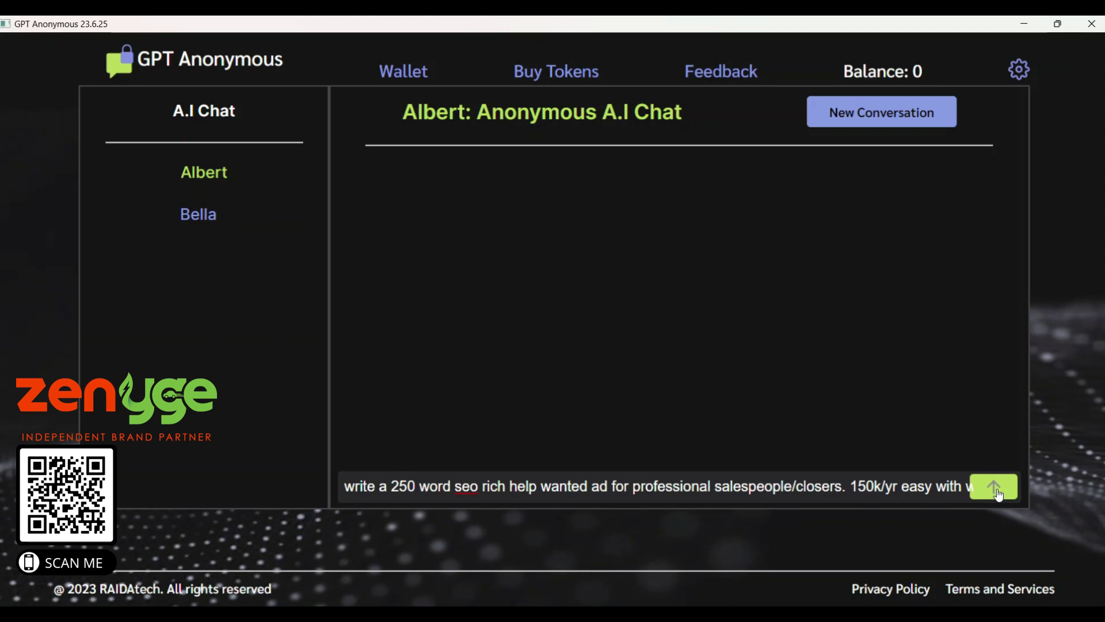
# Send the revised 250-word ad request and let Albert generate the full ad
pyautogui.click(1000, 495)
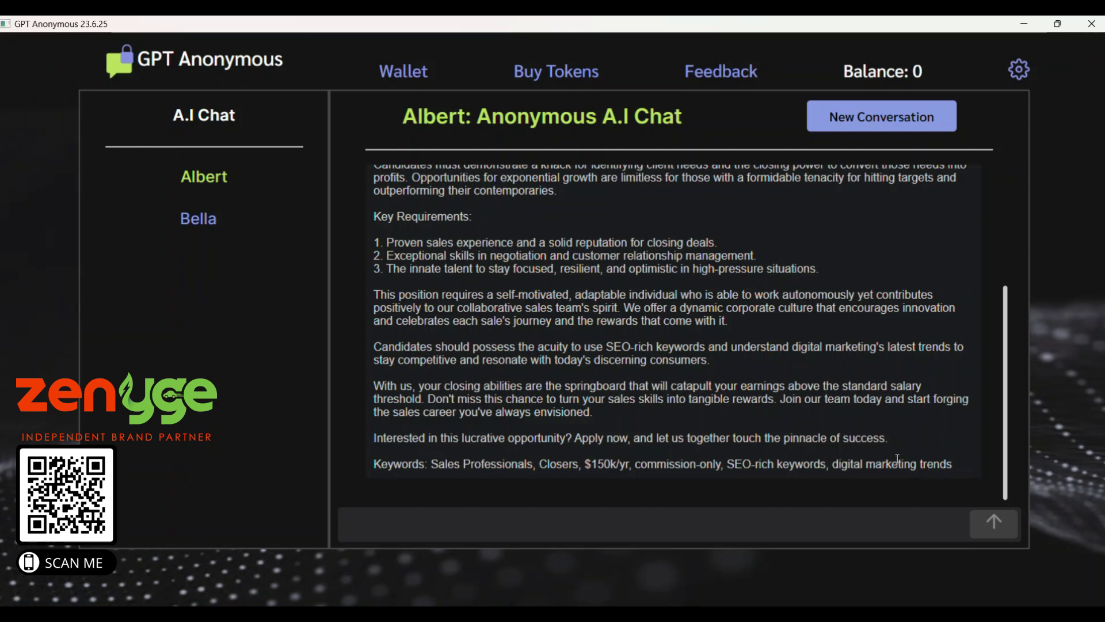
# Copy Albert's complete 250-word ad reply, from its title to the apply-now line
pyautogui.moveTo(891, 441); pyautogui.dragTo(436, 184)
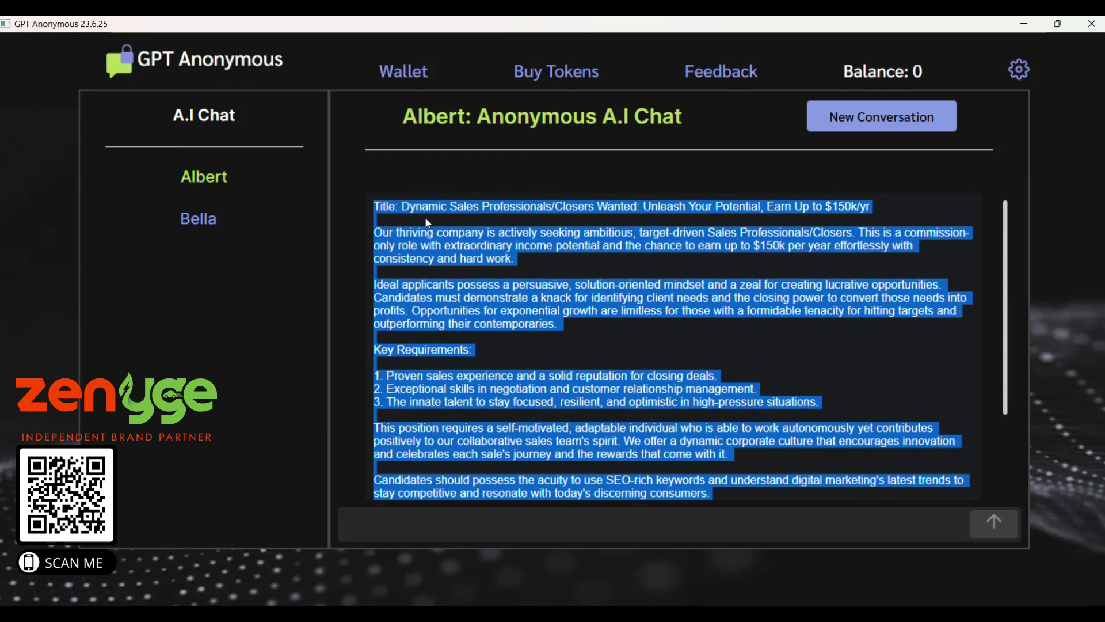
pyautogui.rightClick(428, 206)
pyautogui.click(471, 224)
pyautogui.hotkey('alt', 'Tab')
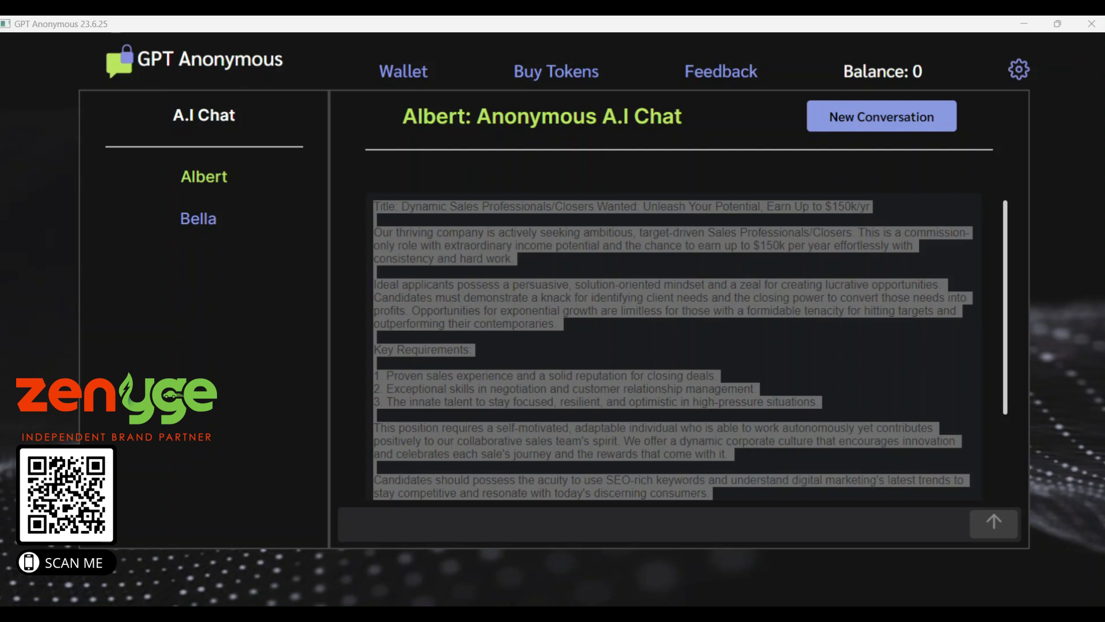
# Paste the copied job ad into the new untitled Notepad note
pyautogui.moveTo(0, 254)
pyautogui.mouseDown()
pyautogui.moveTo(625, 102)
pyautogui.moveTo(638, 118)
pyautogui.mouseUp()
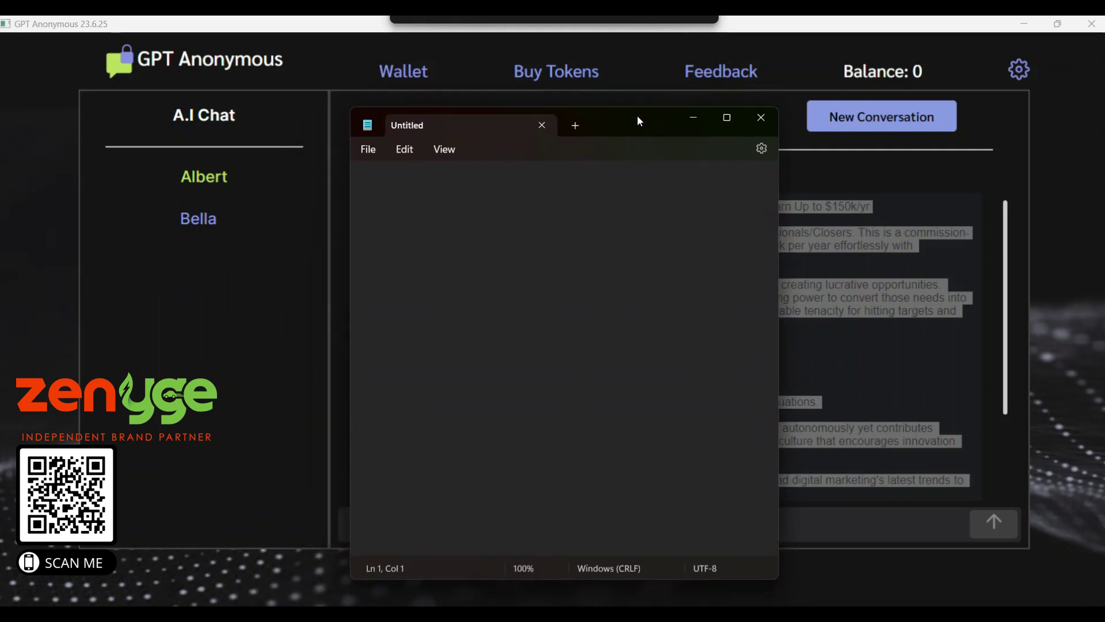
pyautogui.rightClick(364, 172)
pyautogui.click(432, 279)
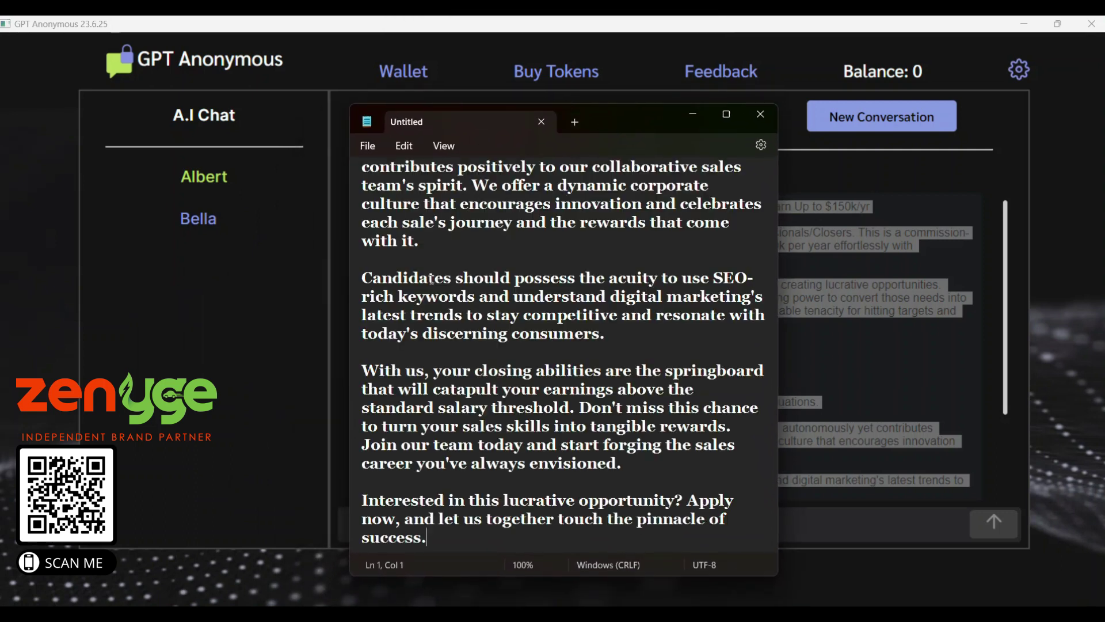